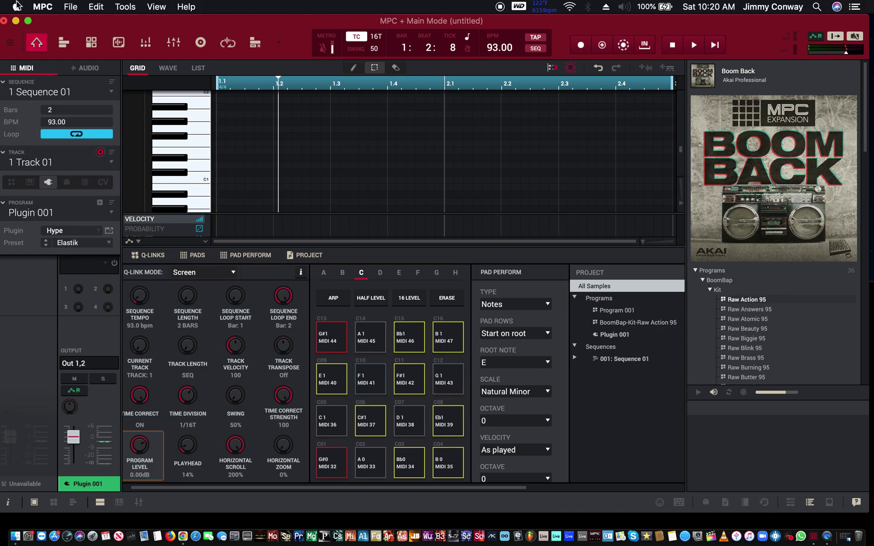
# - Check the MIDI / Sync input and output ports in MPC Preferences, then confirm with OK
pyautogui.click(41, 9)
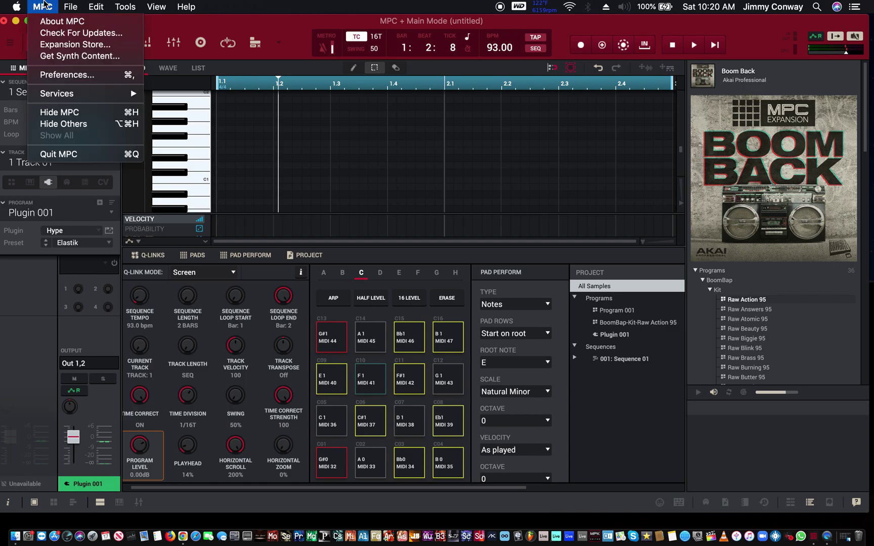
pyautogui.click(71, 75)
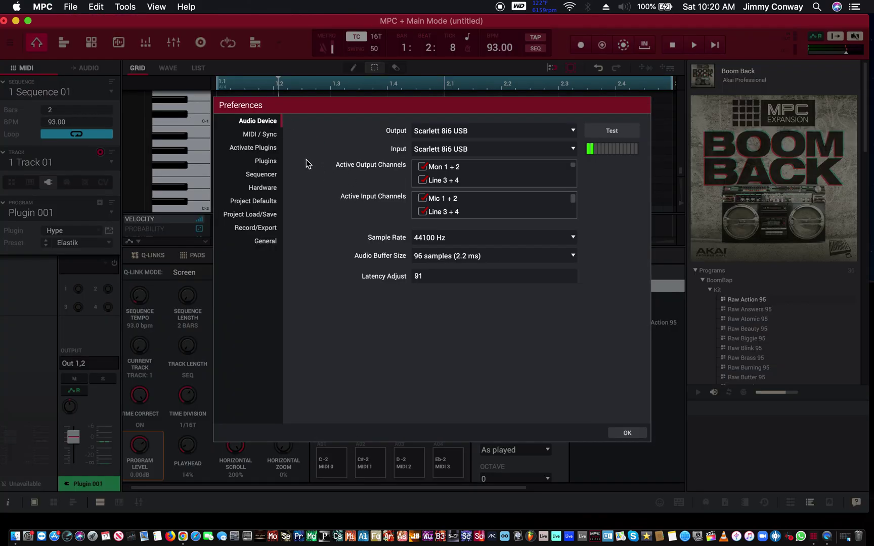
pyautogui.click(269, 135)
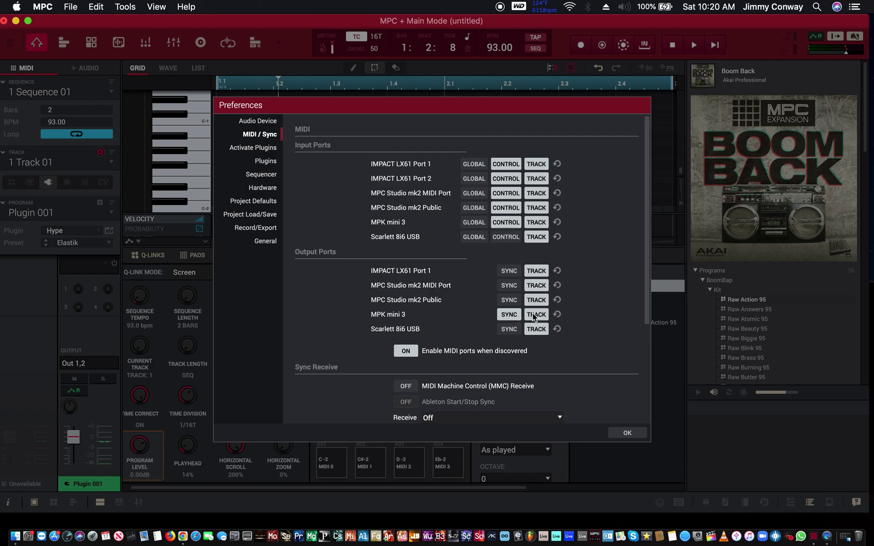
pyautogui.click(640, 434)
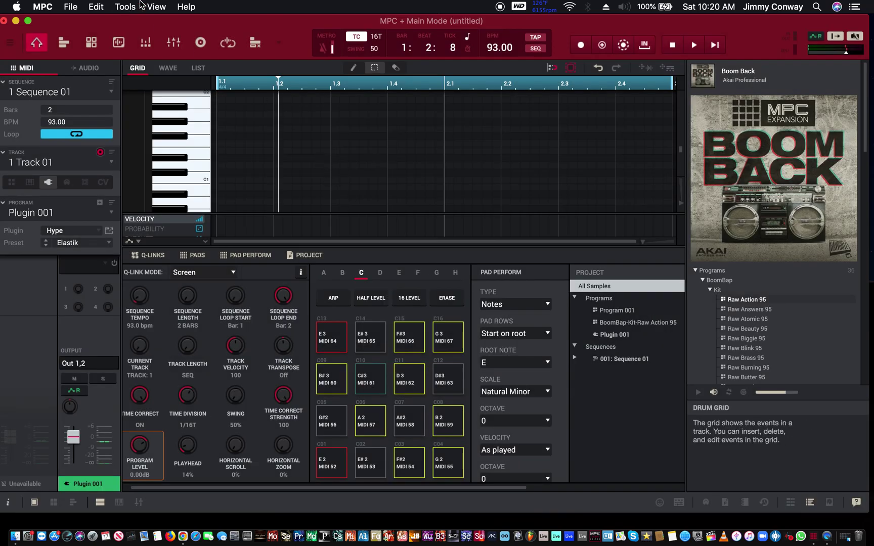
pyautogui.moveTo(124, 21); pyautogui.dragTo(139, 23)
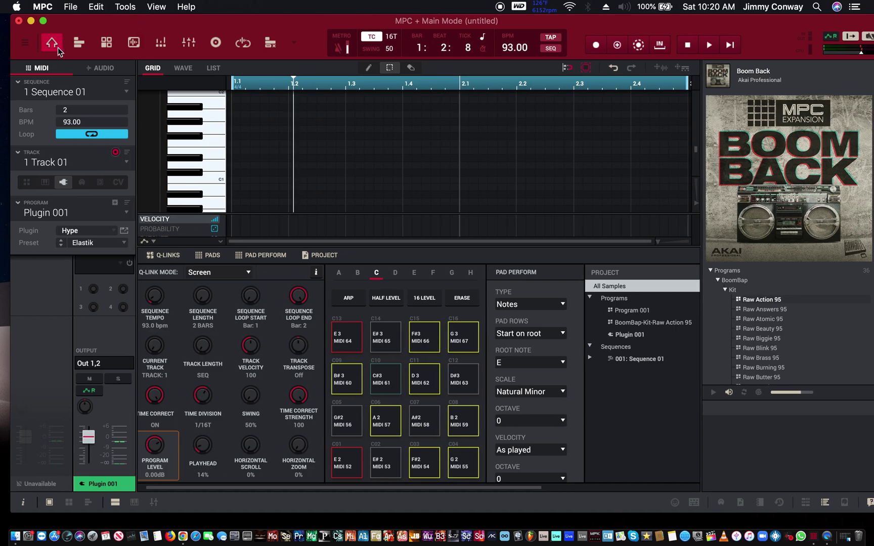
pyautogui.moveTo(108, 95)
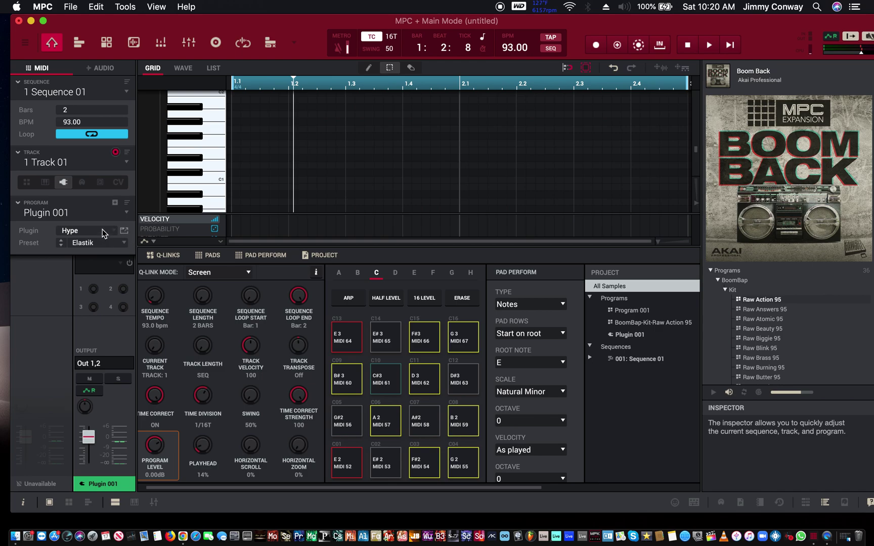
pyautogui.moveTo(164, 24); pyautogui.dragTo(157, 25)
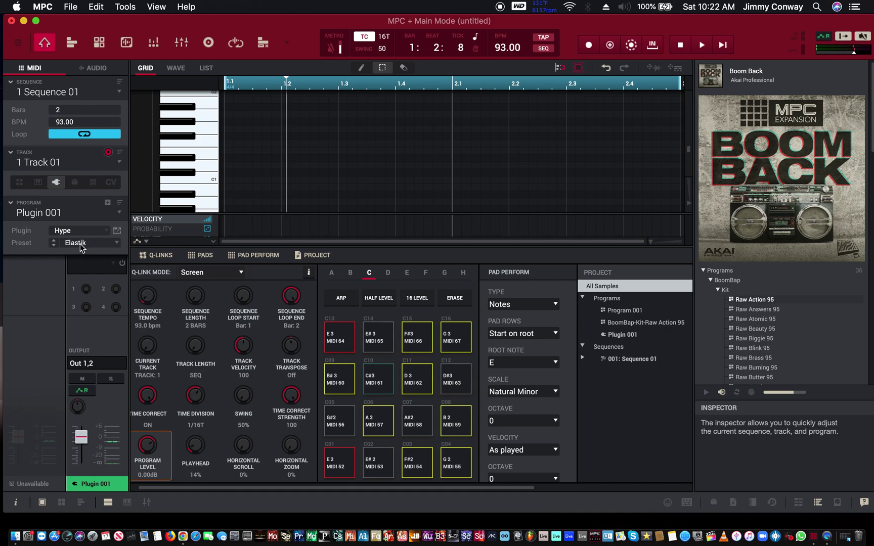
# - Load Hype's Elastik preset from the Pluck Hard category on Track 01
pyautogui.click(80, 246)
pyautogui.moveTo(81, 246)
pyautogui.moveTo(73, 302)
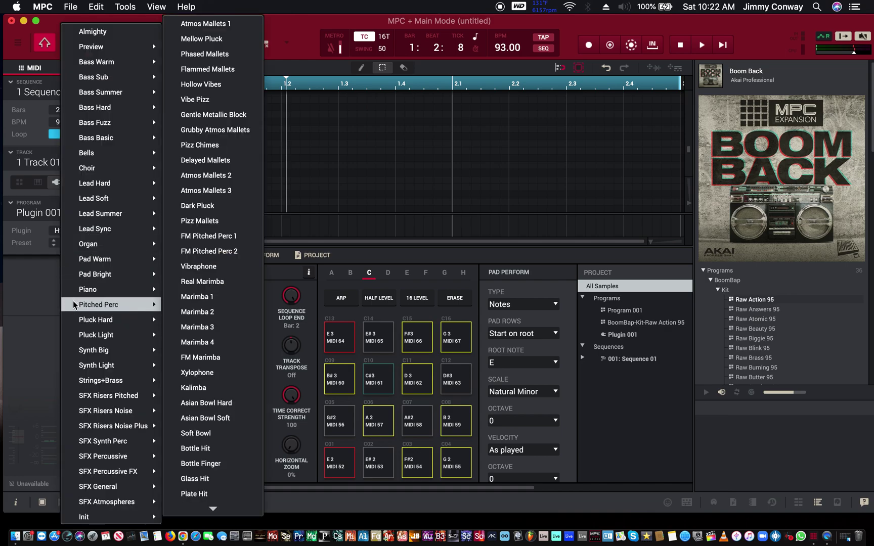
pyautogui.moveTo(74, 321)
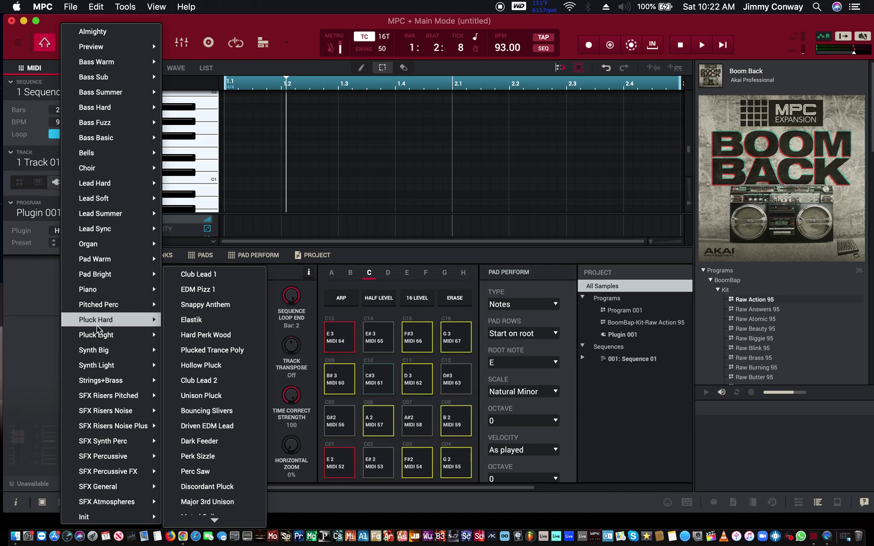
pyautogui.click(187, 319)
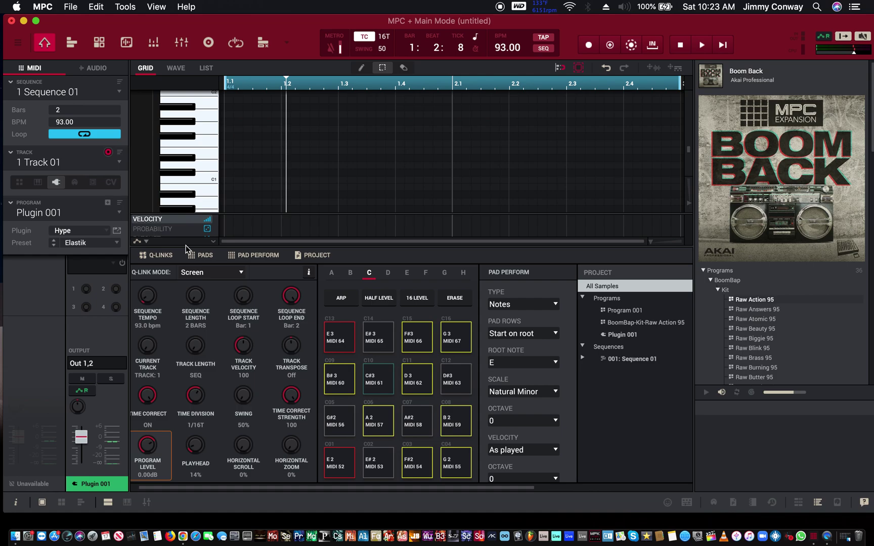
# - Loop the empty 2-bar, 93 BPM sequence, toggling Record on and off, then stop
pyautogui.press('space')
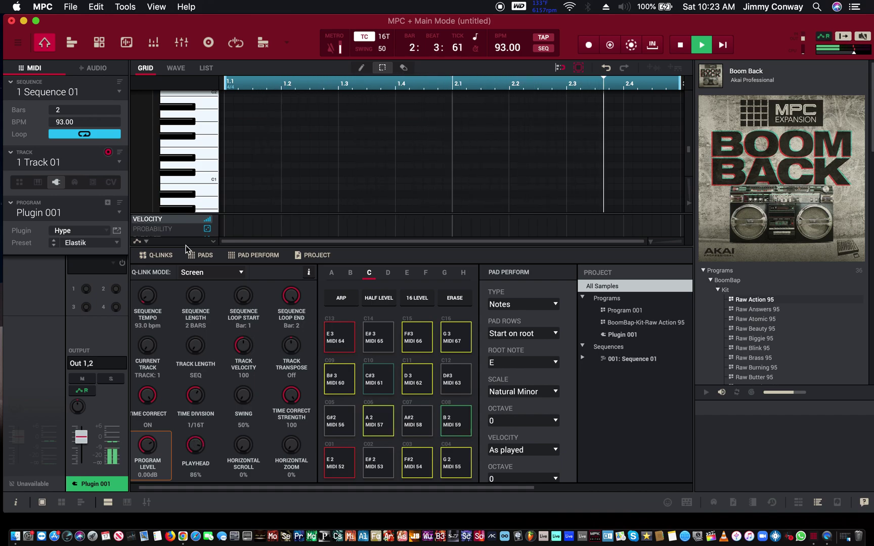
pyautogui.press('r')
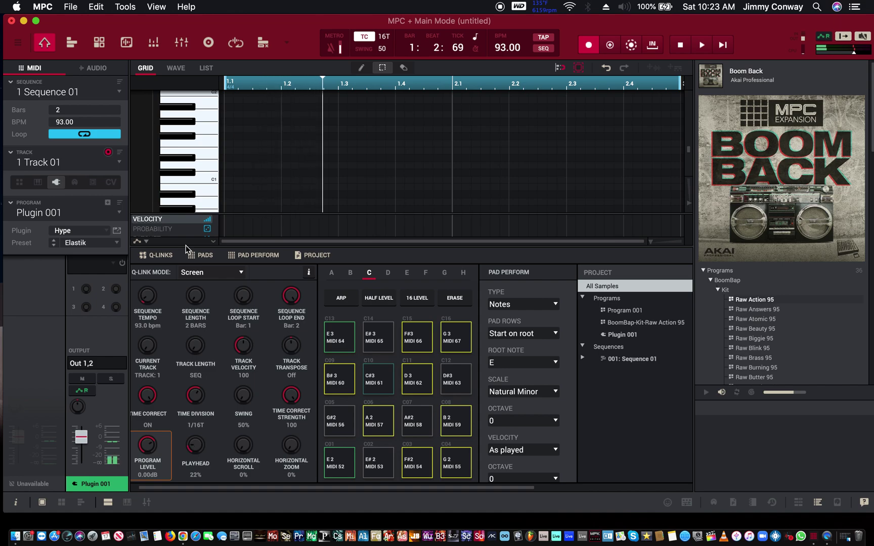
pyautogui.press('r')
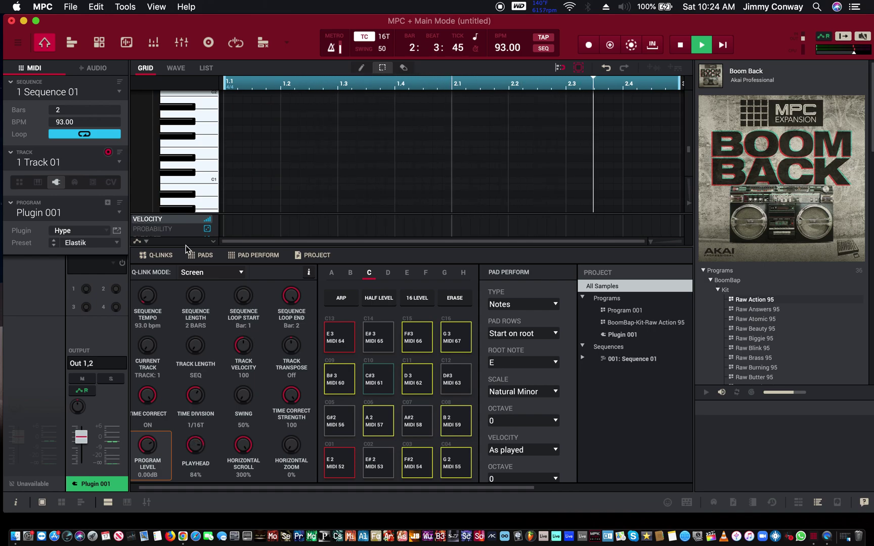
pyautogui.press('space')
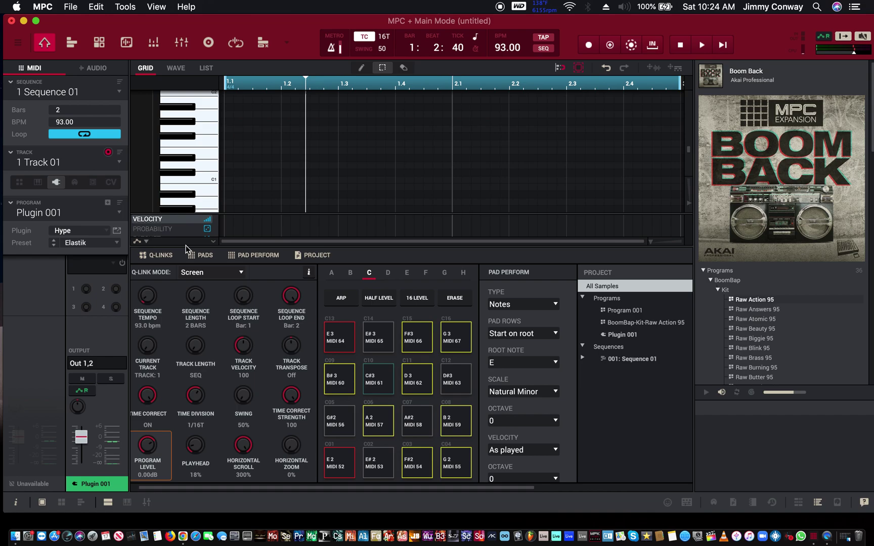
pyautogui.press('space')
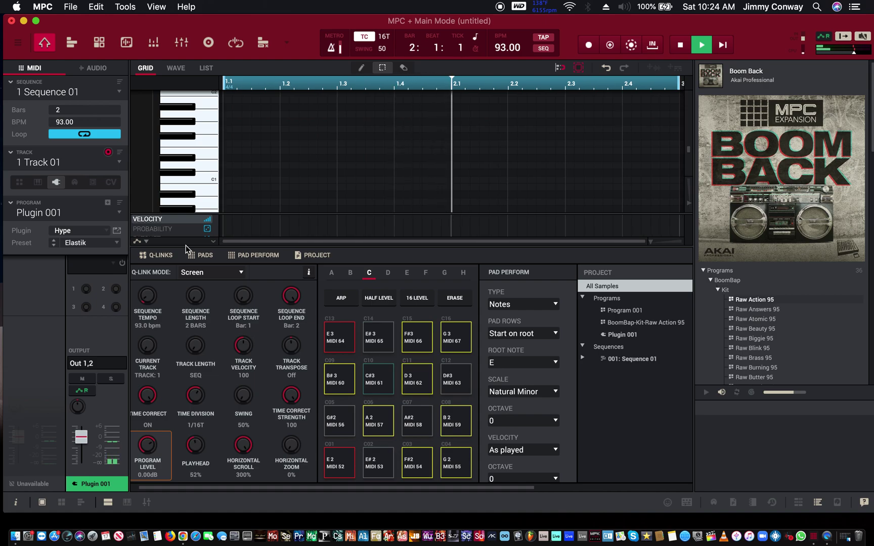
pyautogui.press('space')
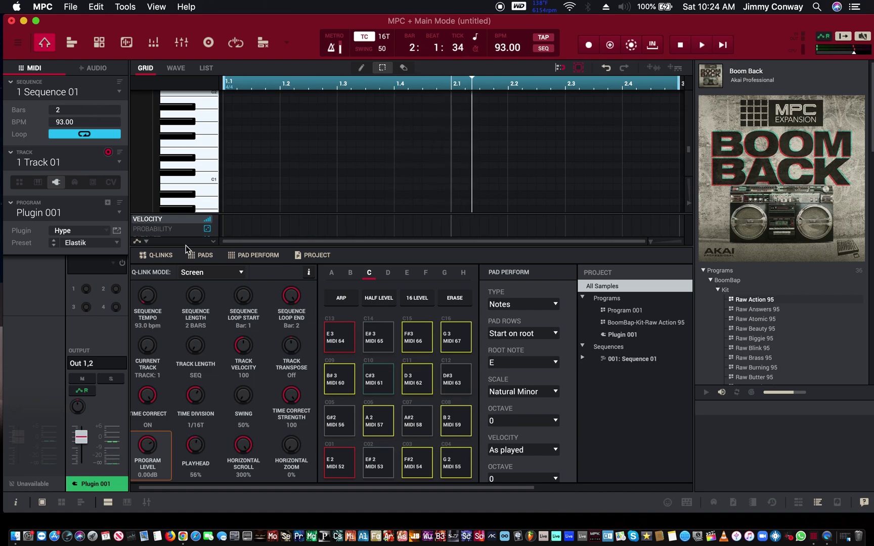
pyautogui.press('r')
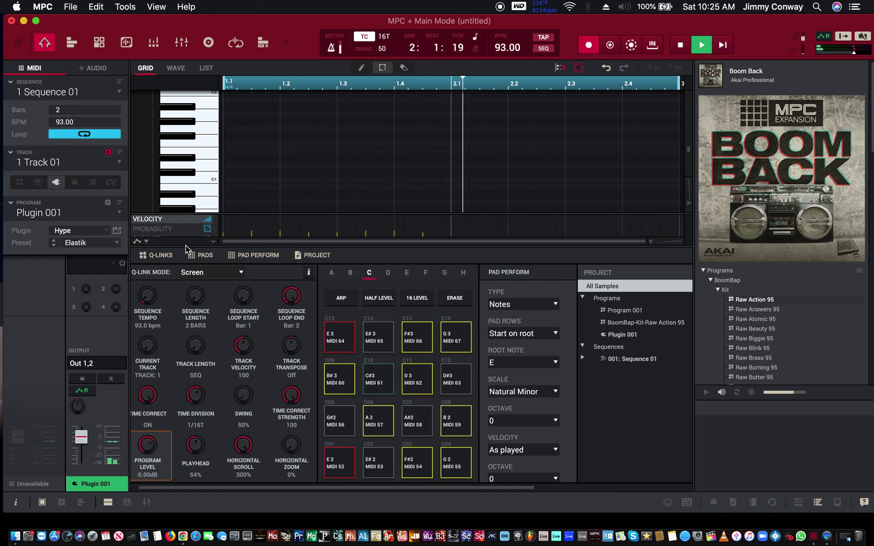
pyautogui.press('space')
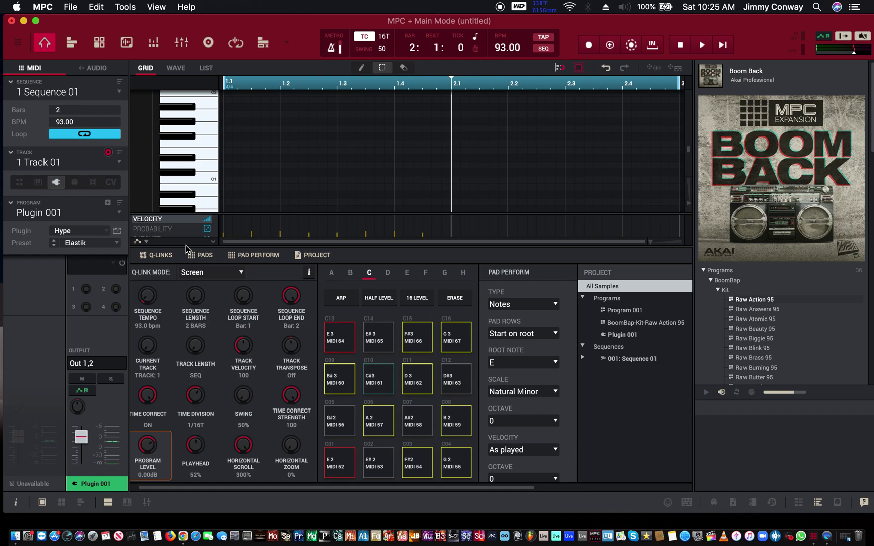
pyautogui.press('space')
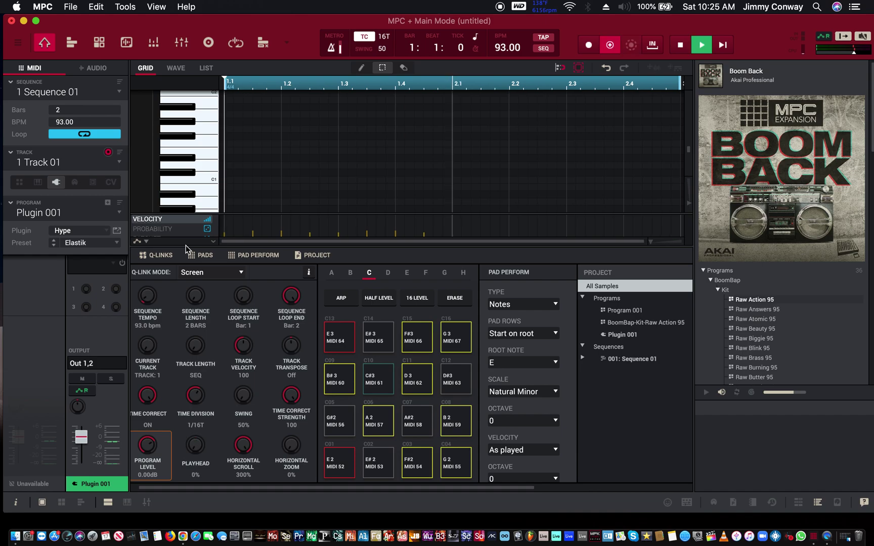
pyautogui.press('space')
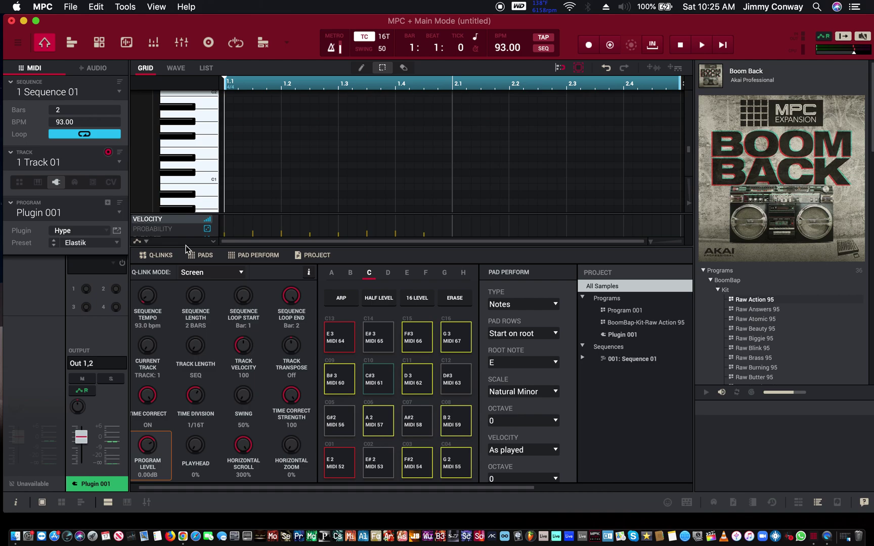
pyautogui.press('space')
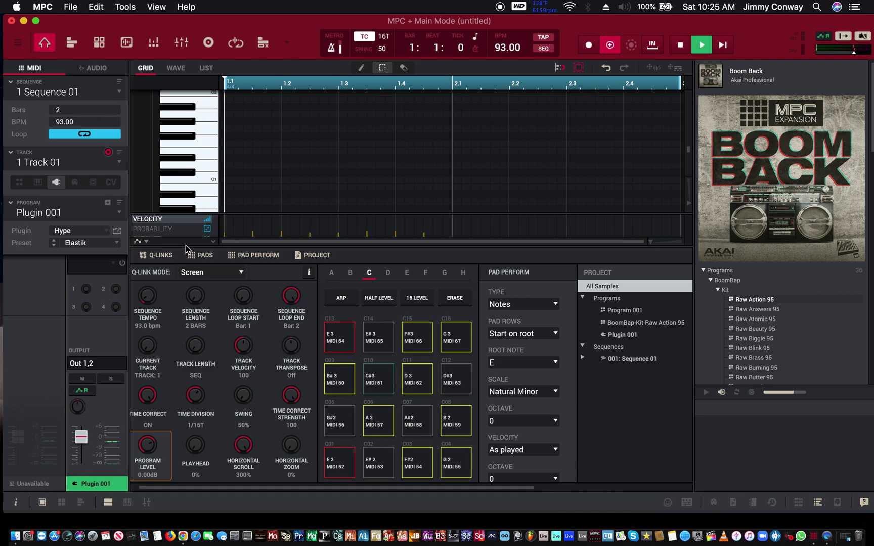
pyautogui.press('space')
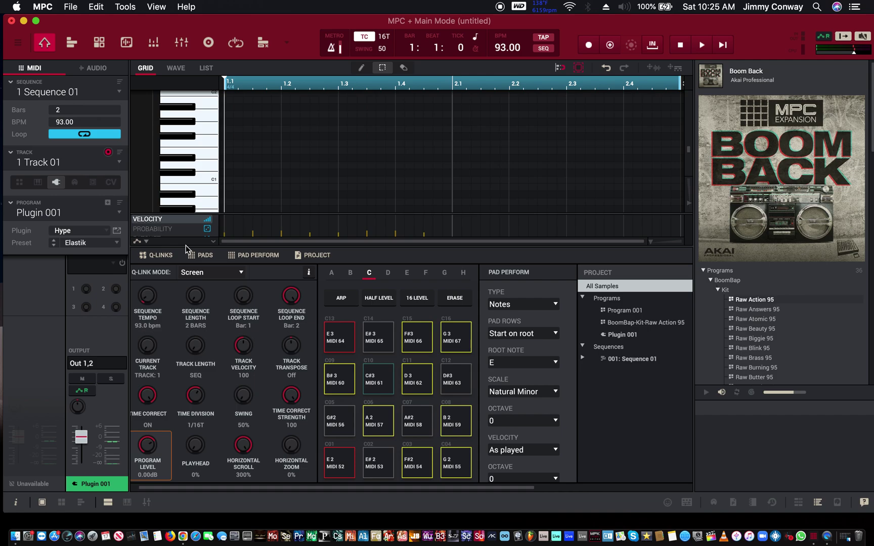
pyautogui.press('Right')
pyautogui.press('space')
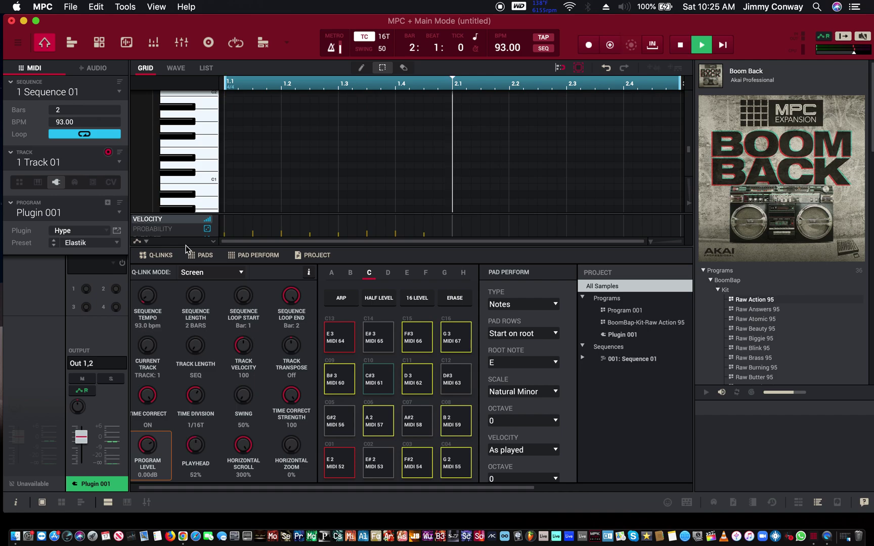
pyautogui.press('space')
pyautogui.press('space')
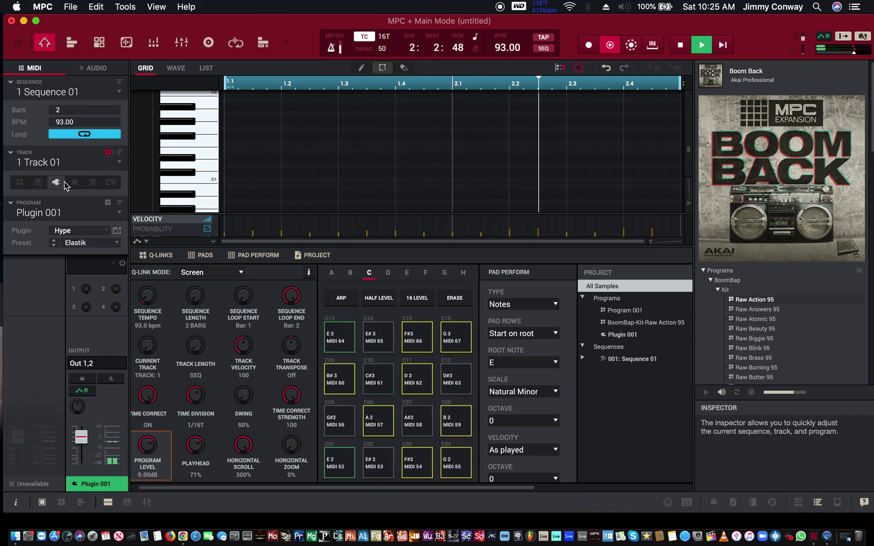
# - Switch to Track 02's BoomBap kit and record a hi-hat hit
pyautogui.click(34, 164)
pyautogui.click(36, 187)
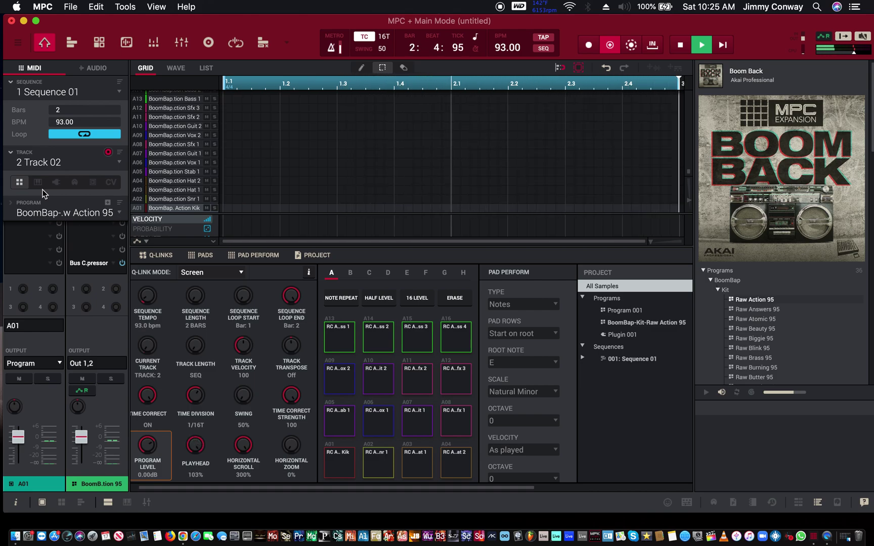
pyautogui.press('v')
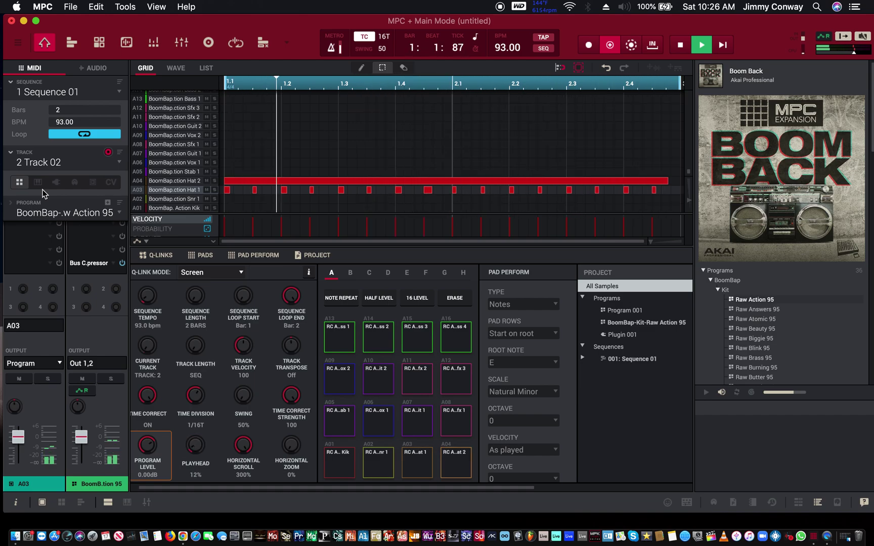
# - Overdub snare hits on beats two and four, then kick drum hits
pyautogui.press('x')
pyautogui.press('x')
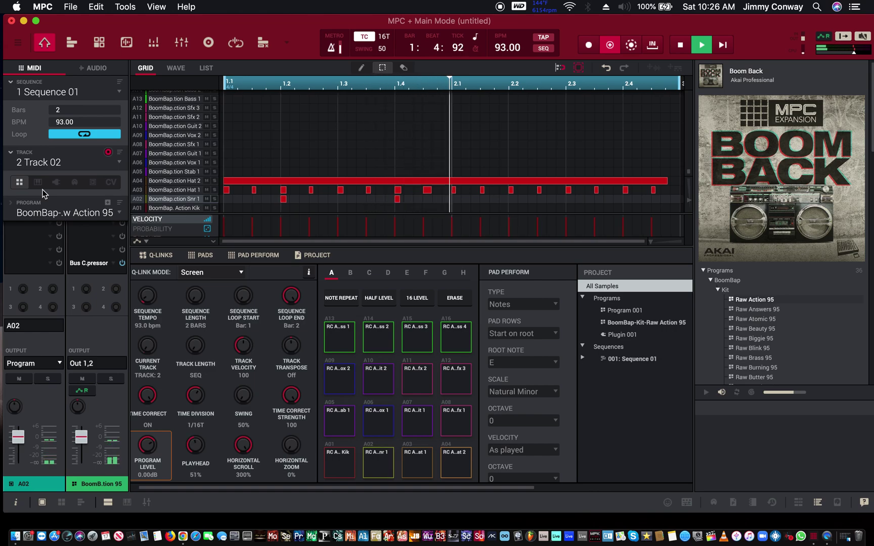
pyautogui.press('x')
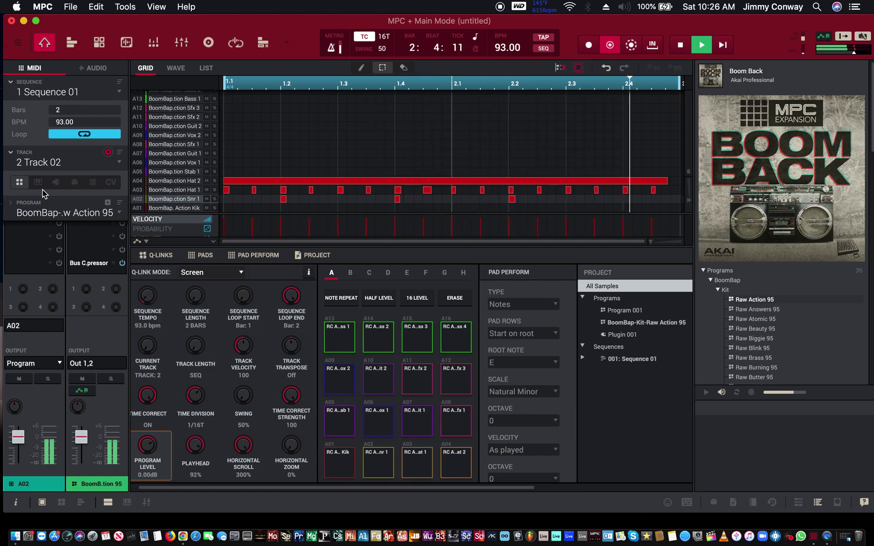
pyautogui.press('x')
pyautogui.press('z')
pyautogui.press('z')
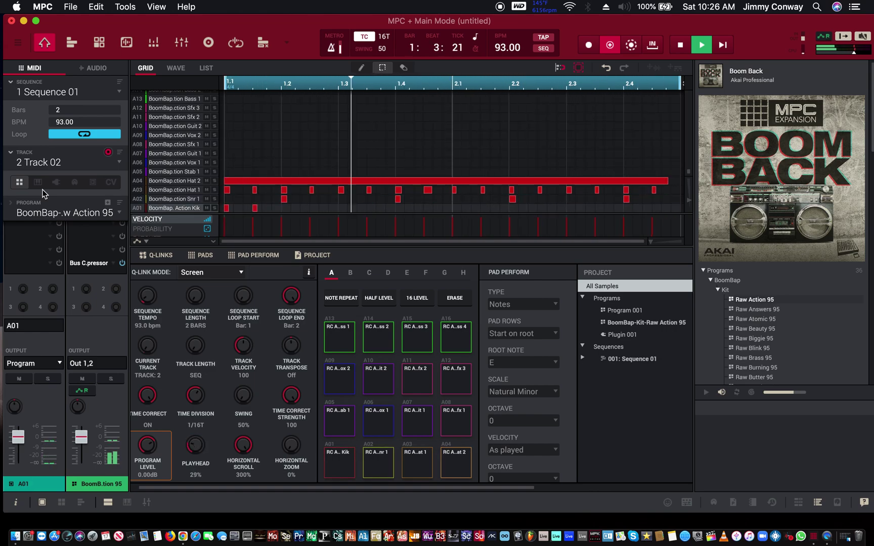
pyautogui.press('z')
pyautogui.press('z')
pyautogui.press('z')
pyautogui.press('z')
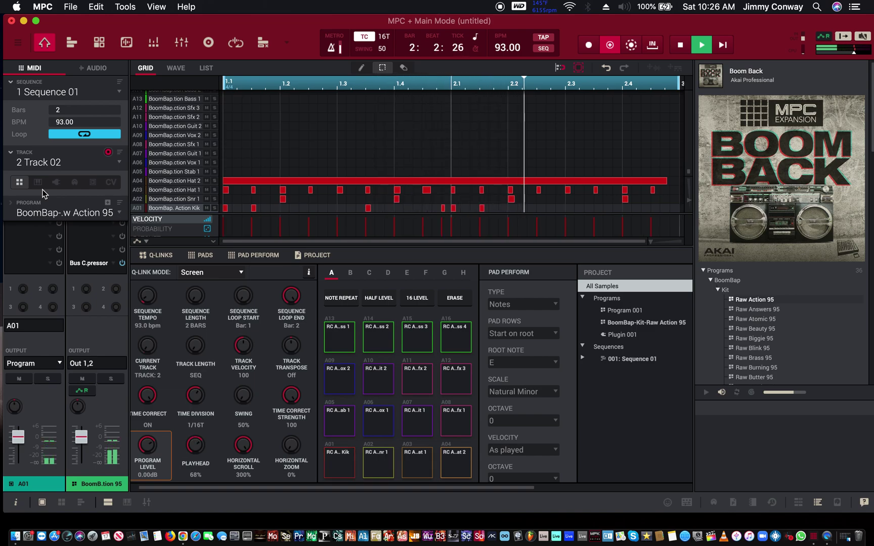
pyautogui.press('z')
pyautogui.press('z')
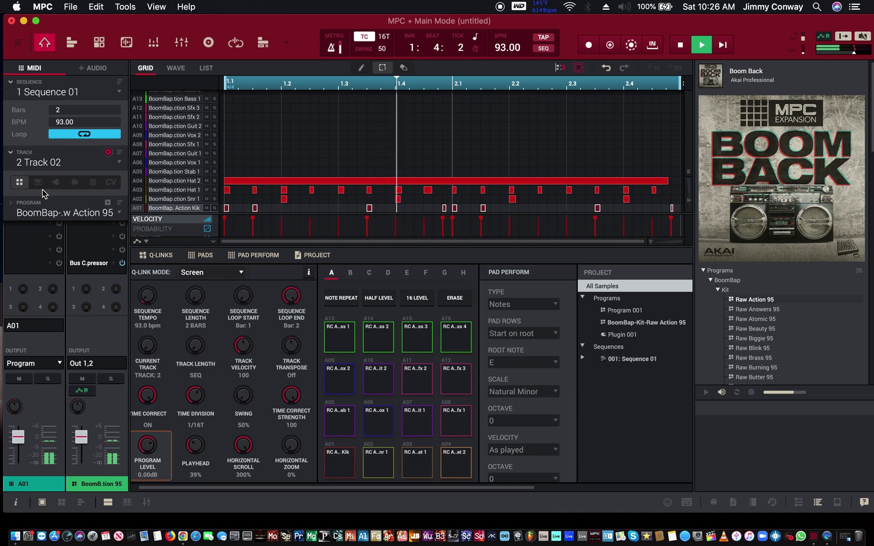
# - Open the inspector's track list while the 2-bar loop keeps playing
pyautogui.moveTo(43, 194)
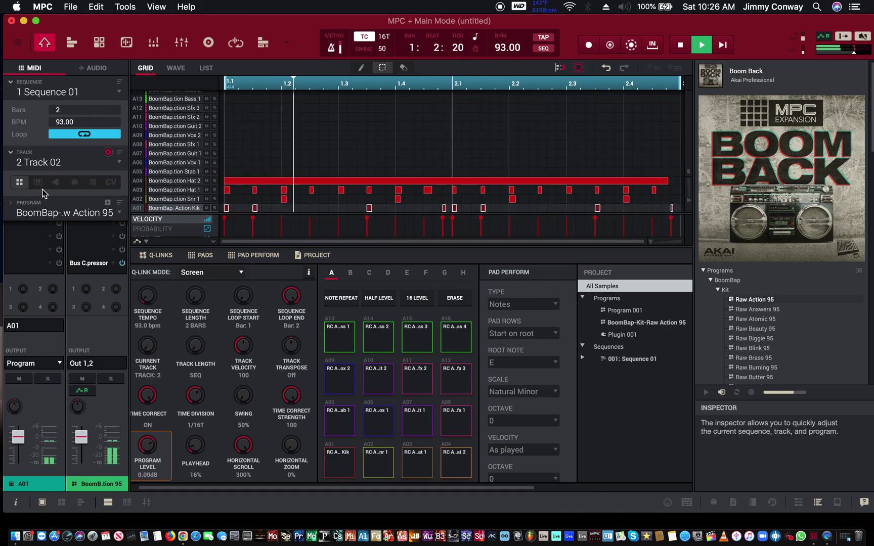
pyautogui.click(102, 169)
# - Switch back to Track 01, bring its arpeggio notes near C4 into view, and stop playback
pyautogui.click(96, 174)
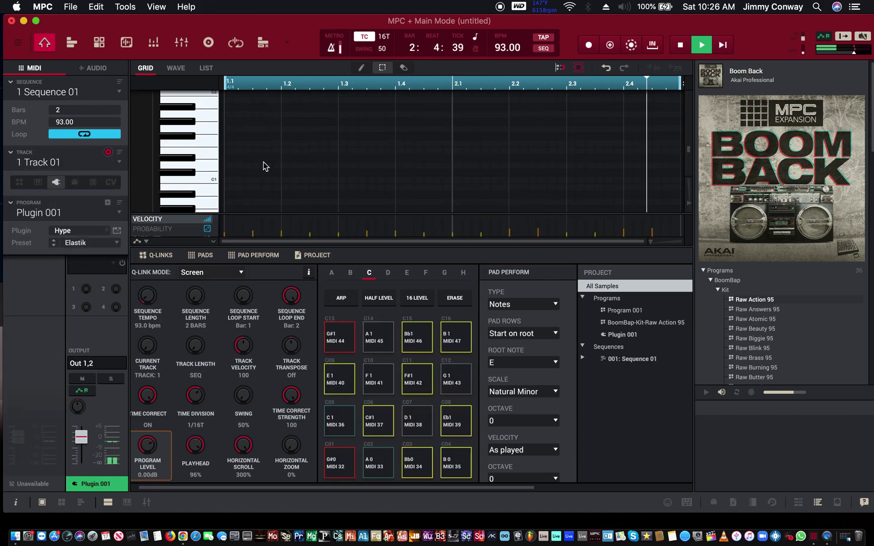
pyautogui.scroll(-5, 271, 164)
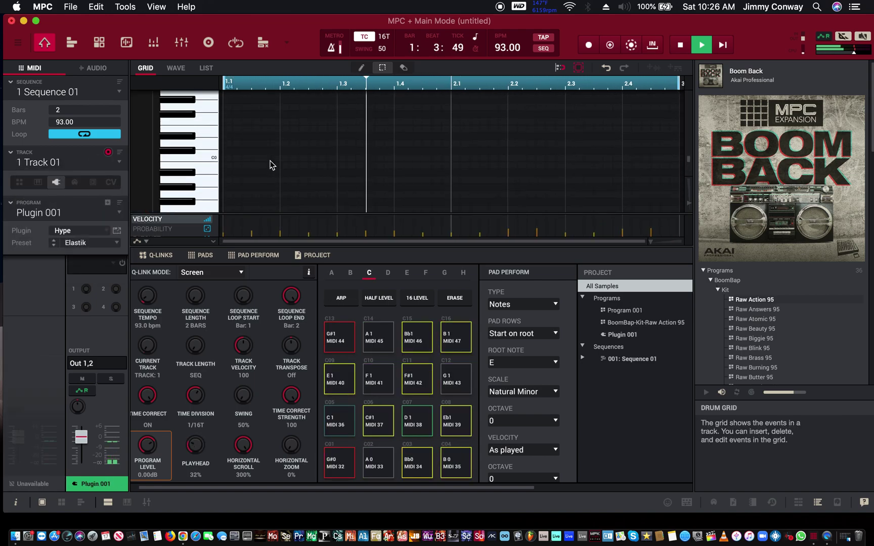
pyautogui.scroll(15, 270, 164)
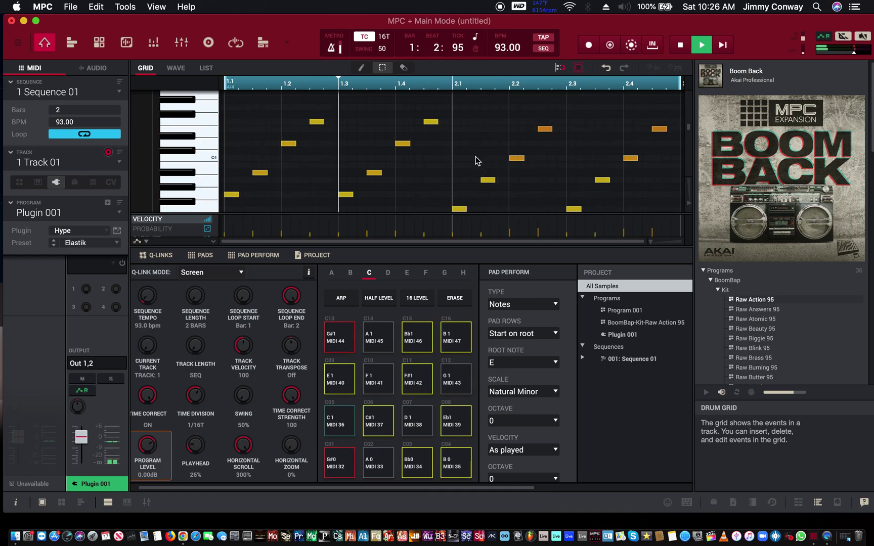
pyautogui.press('space')
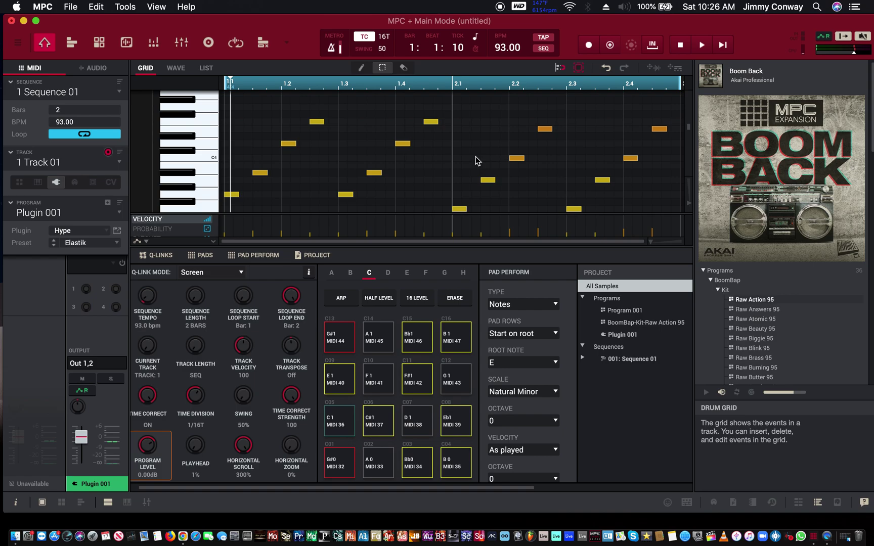